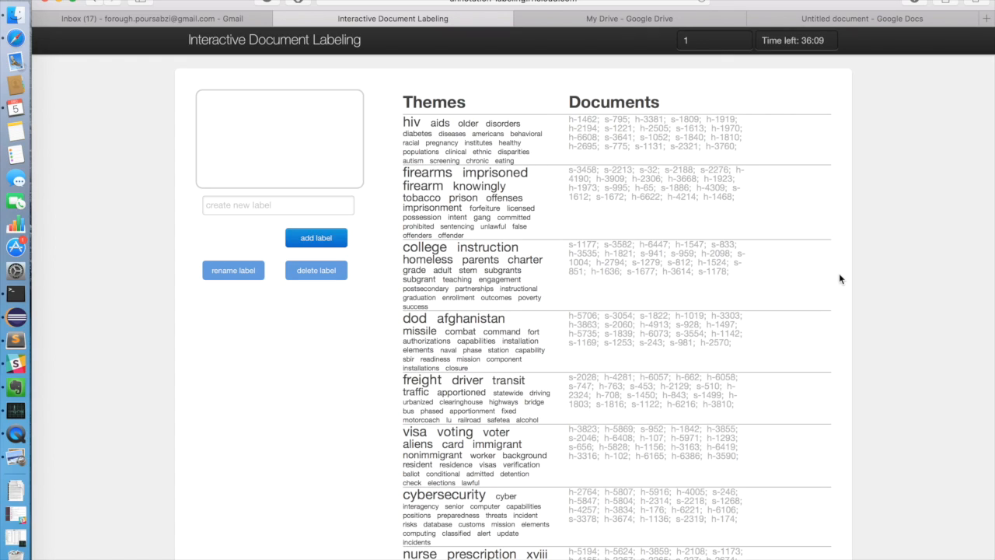
# Open document h-1462 in the hiv theme and apply the new label "hiv and aids" to it
pyautogui.click(571, 117)
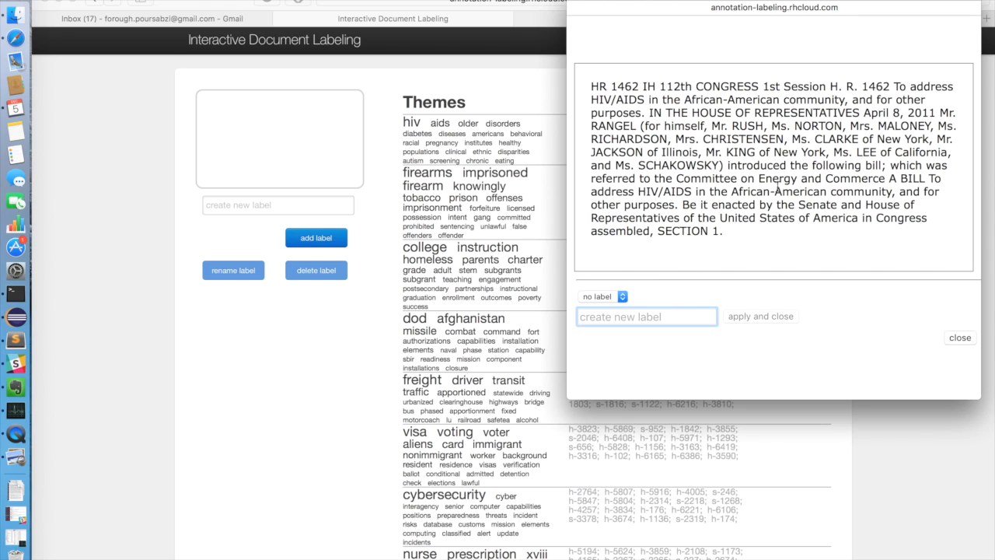
pyautogui.write('hiv and aids')
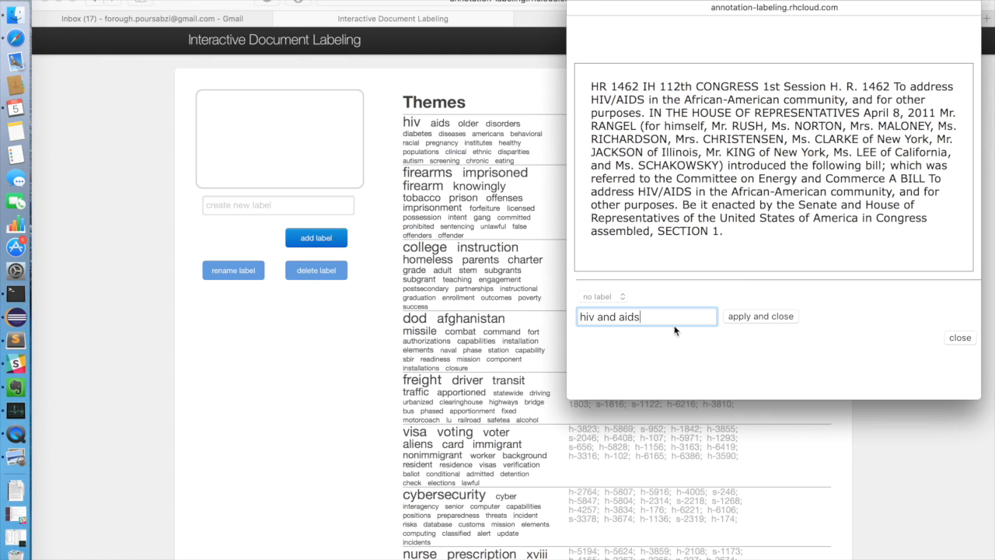
pyautogui.click(761, 319)
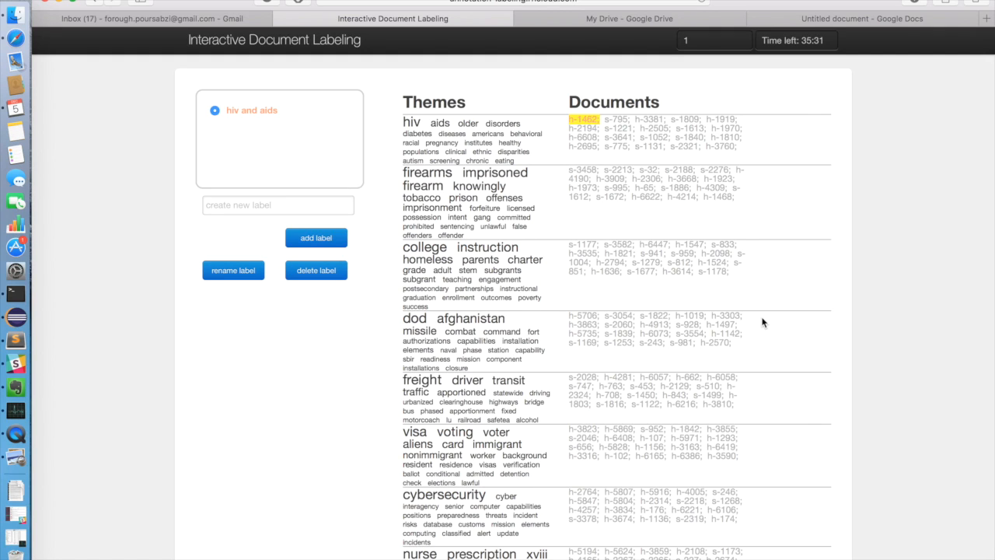
# Read document s-795 in the hiv theme, check its available labels, and close it without applying one
pyautogui.click(615, 123)
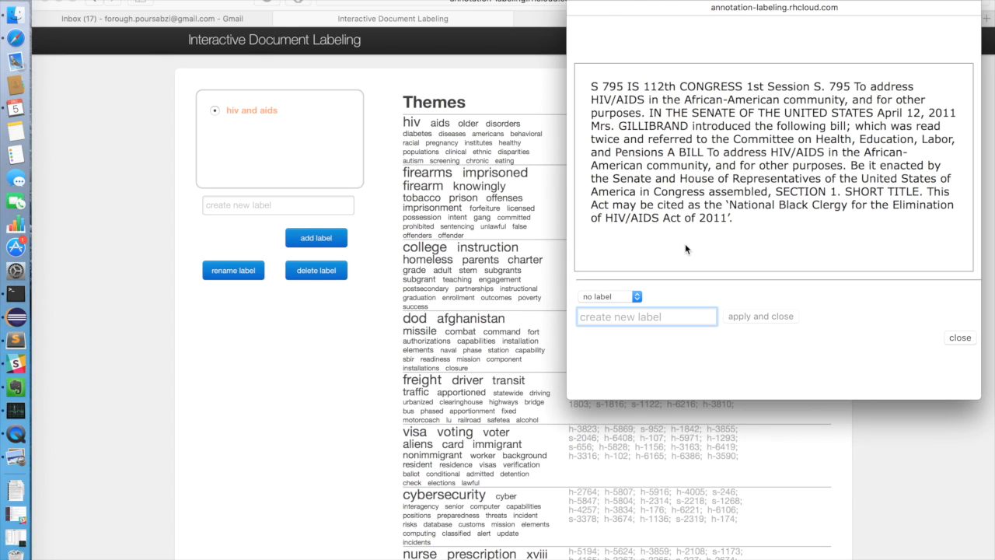
pyautogui.click(636, 296)
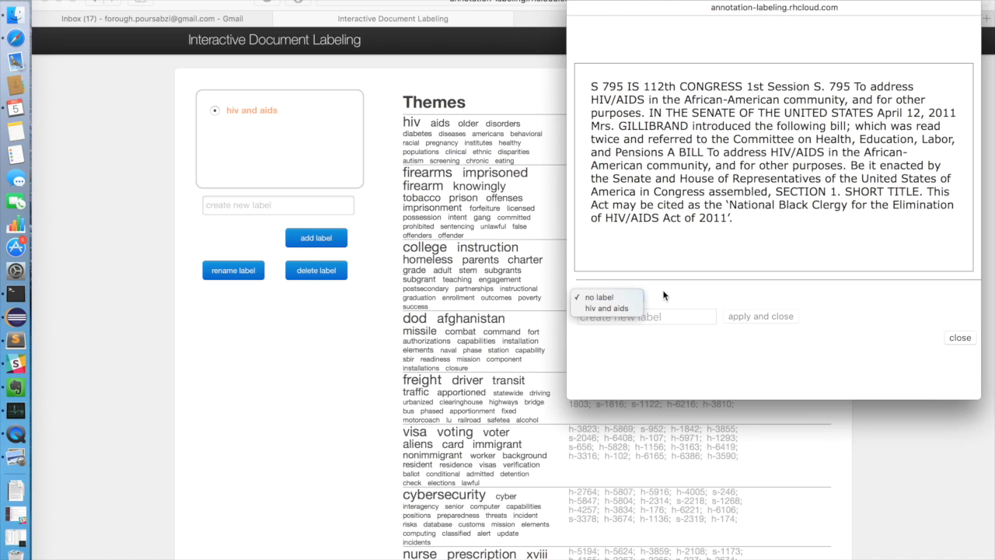
pyautogui.click(662, 291)
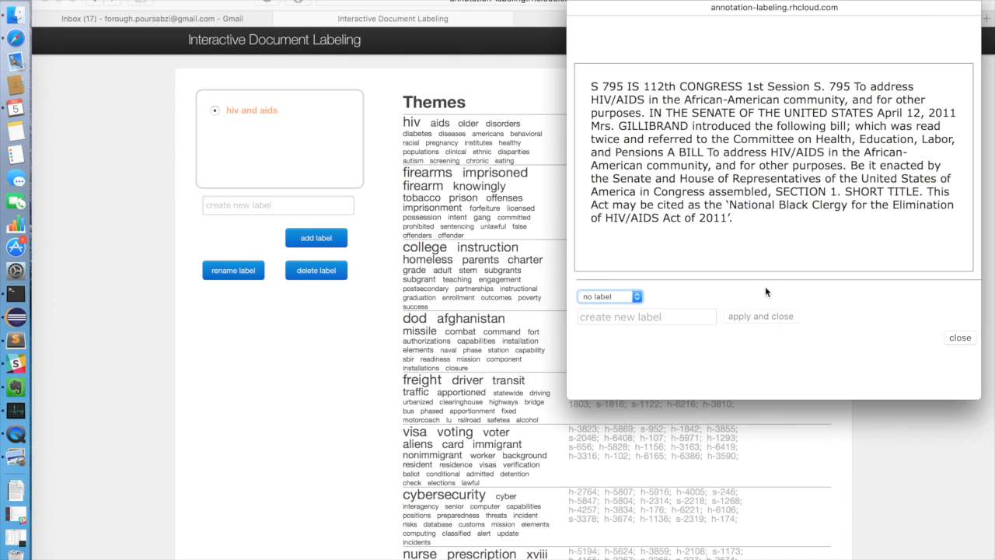
pyautogui.click(578, 1)
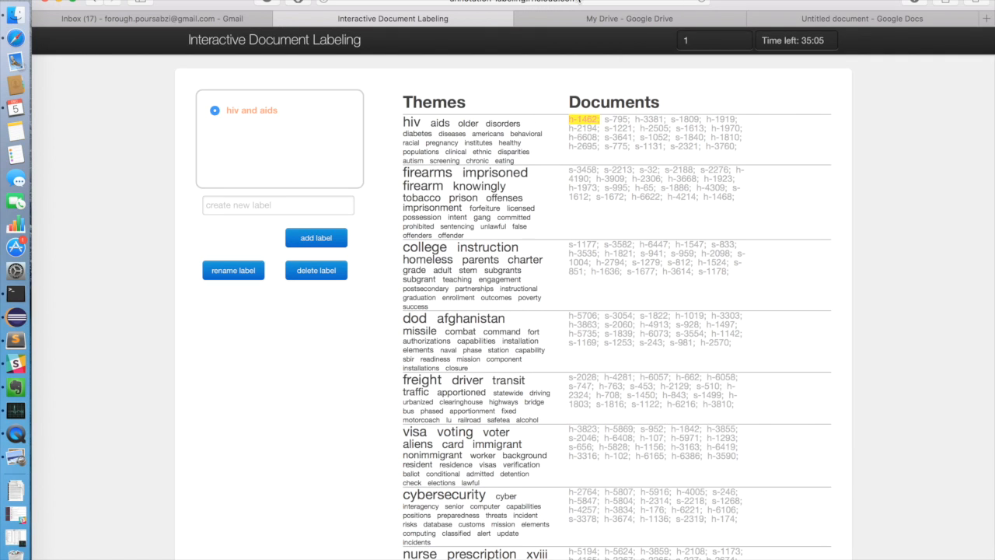
# Open document h-3381 in the hiv theme and apply the new label "public health" to it
pyautogui.click(646, 122)
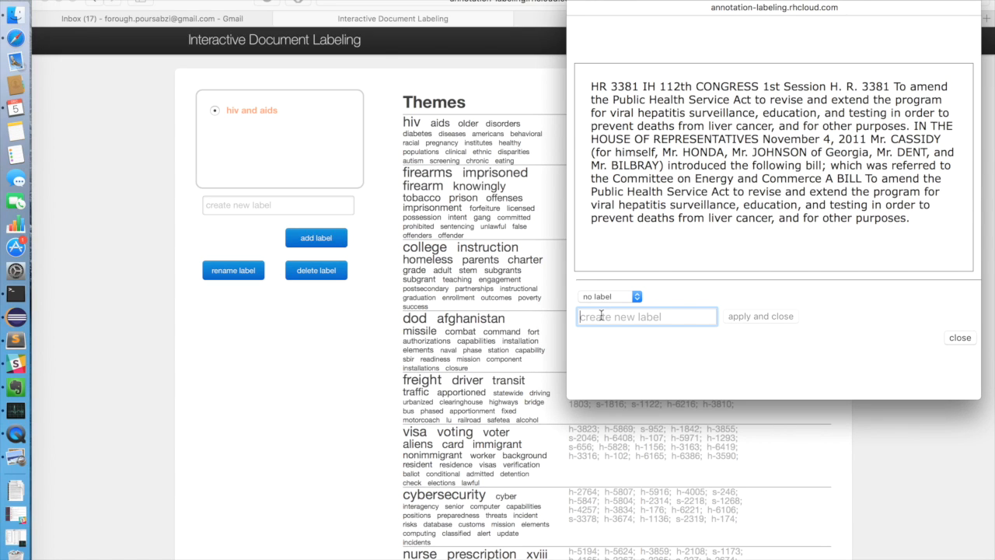
pyautogui.write('public healt')
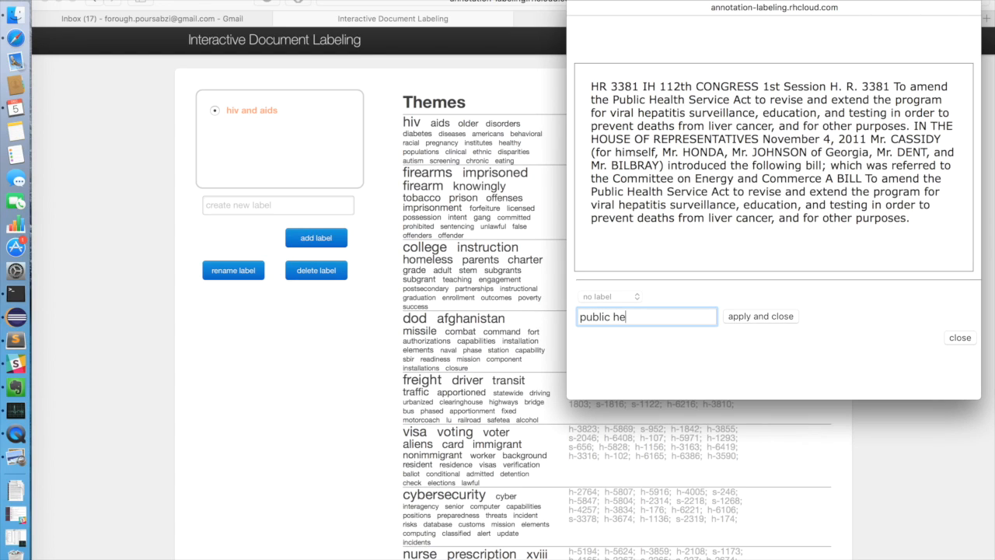
pyautogui.write('h')
pyautogui.click(751, 316)
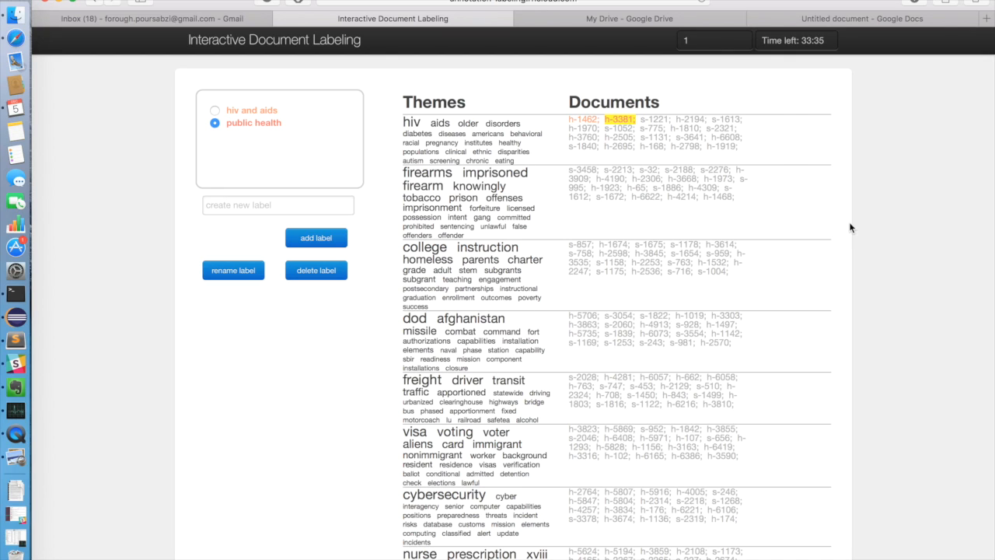
# Open document s-3458 in the firearms theme and apply the new label "gun violence" to it
pyautogui.click(583, 170)
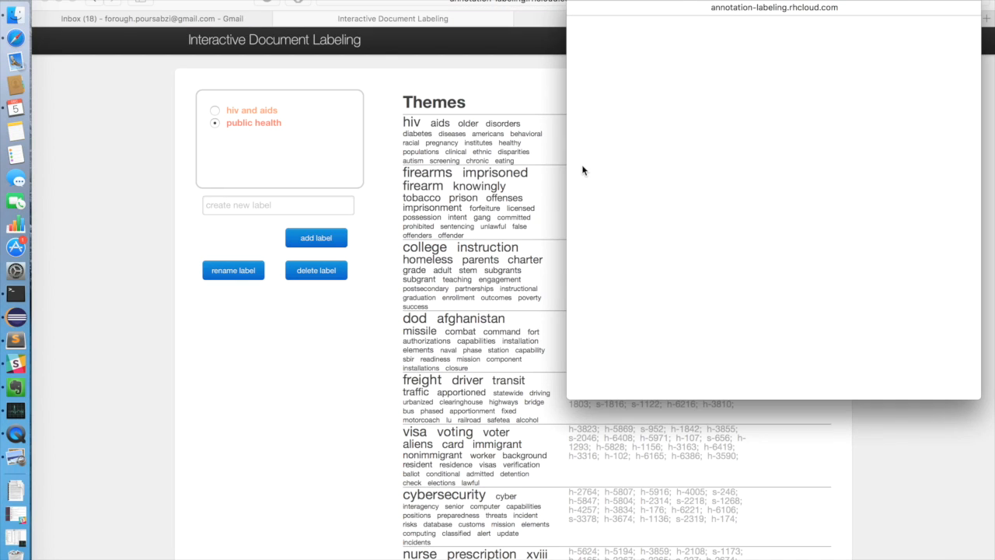
pyautogui.write('gun violenc')
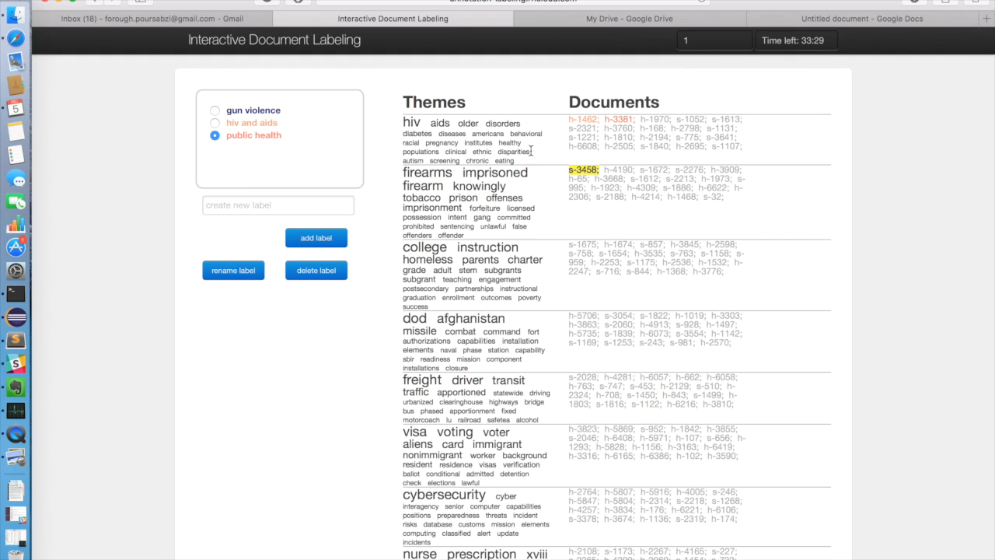
# Open document h-3436 in the dated heritage creek theme and apply the new label "nature" to it
pyautogui.scroll(-2, 573, 240)
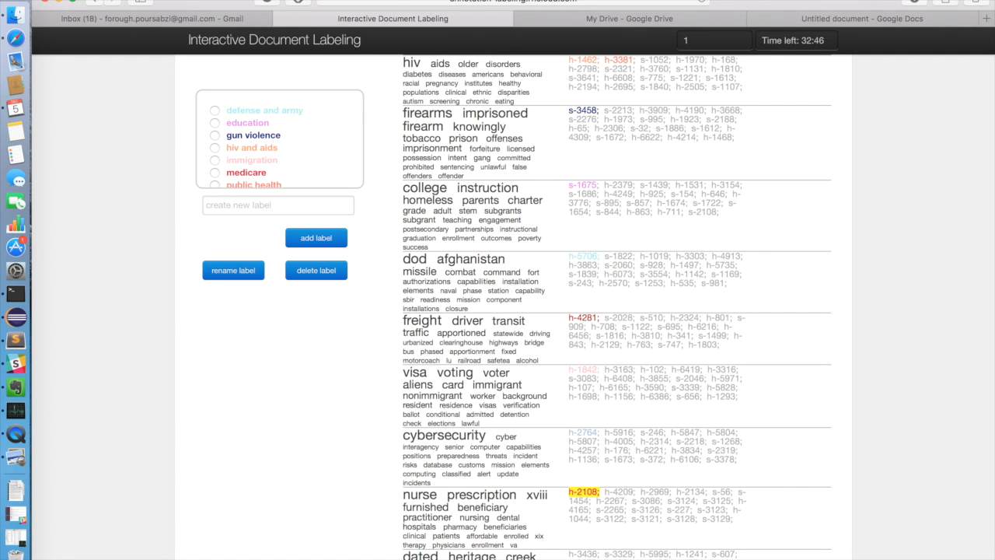
pyautogui.scroll(-3, 799, 440)
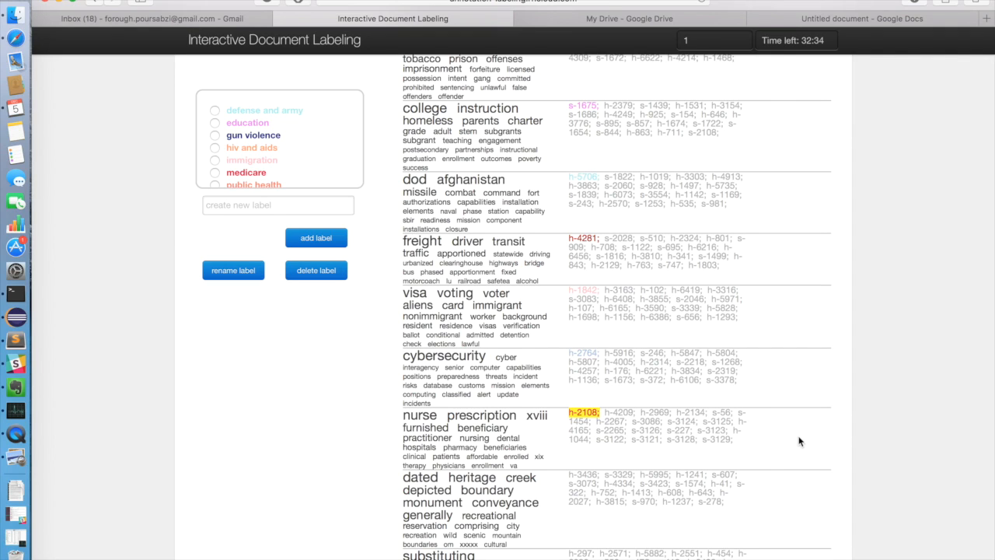
pyautogui.click(579, 476)
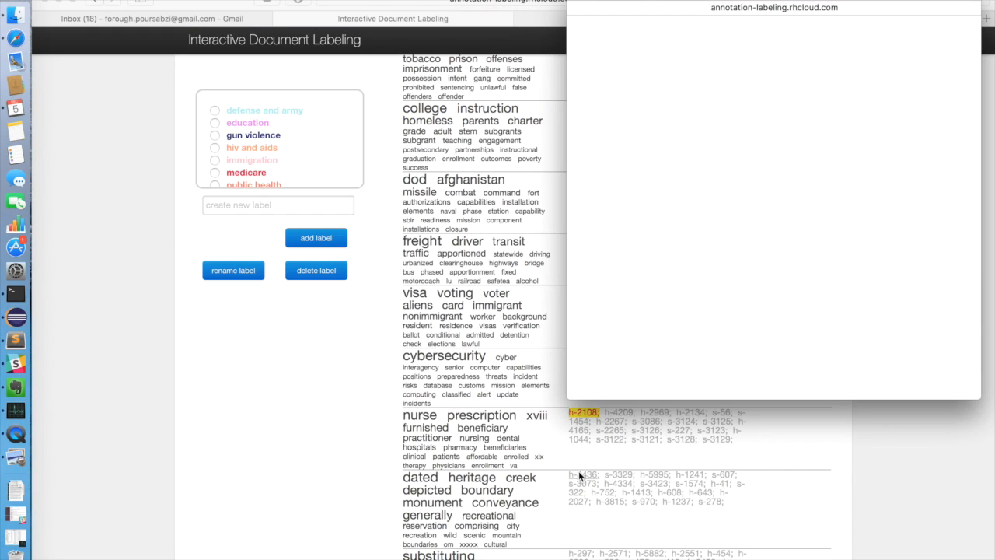
pyautogui.write('nature')
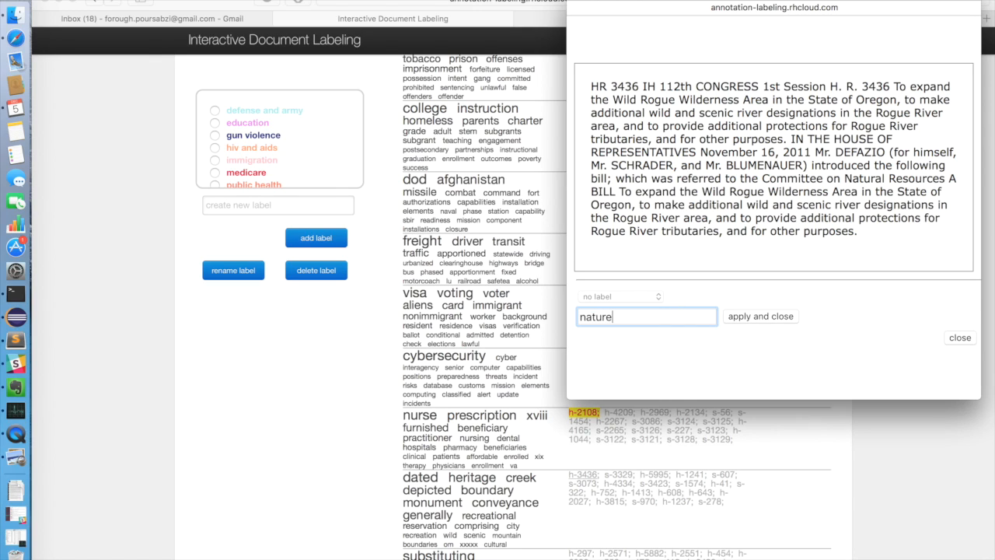
pyautogui.press('Return')
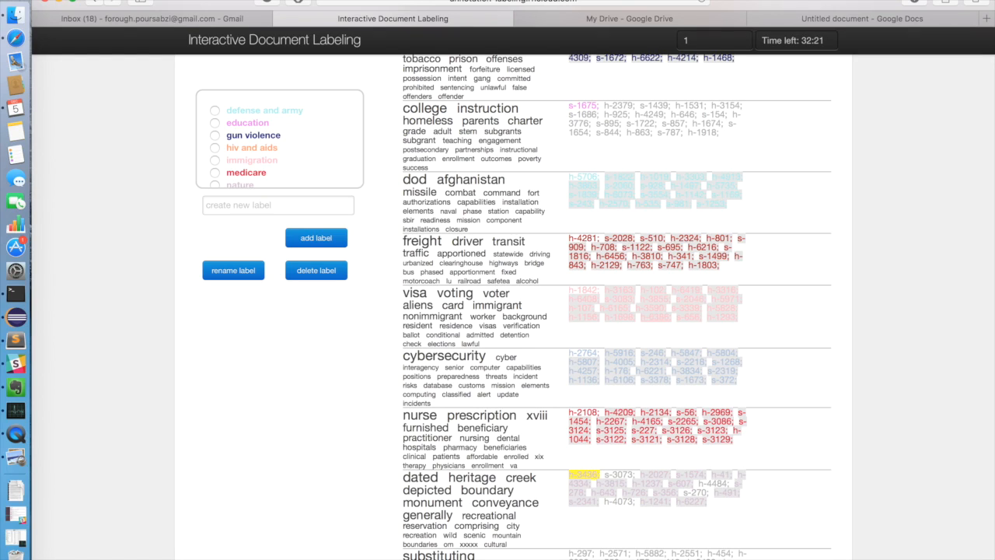
# Read auto-labeled document h-4209 in the nurse prescription theme, check the label choices, and approve its medicare label
pyautogui.click(614, 412)
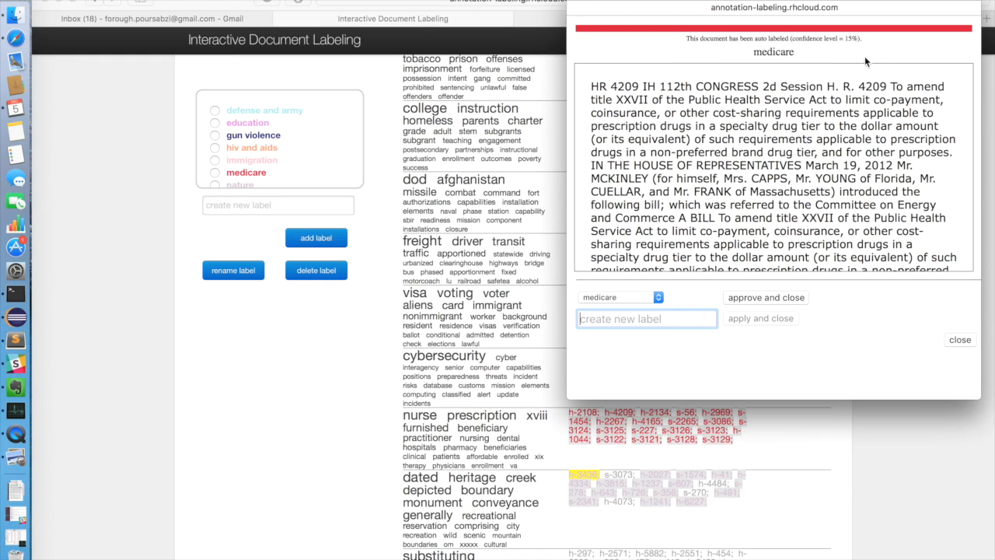
pyautogui.scroll(-2, 824, 217)
pyautogui.scroll(2, 823, 217)
pyautogui.scroll(-2, 800, 163)
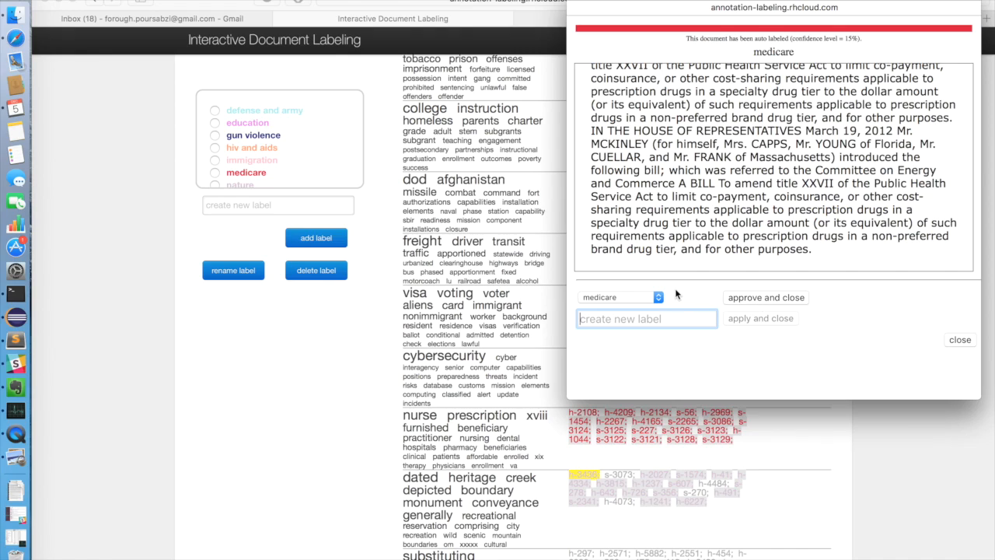
pyautogui.click(652, 297)
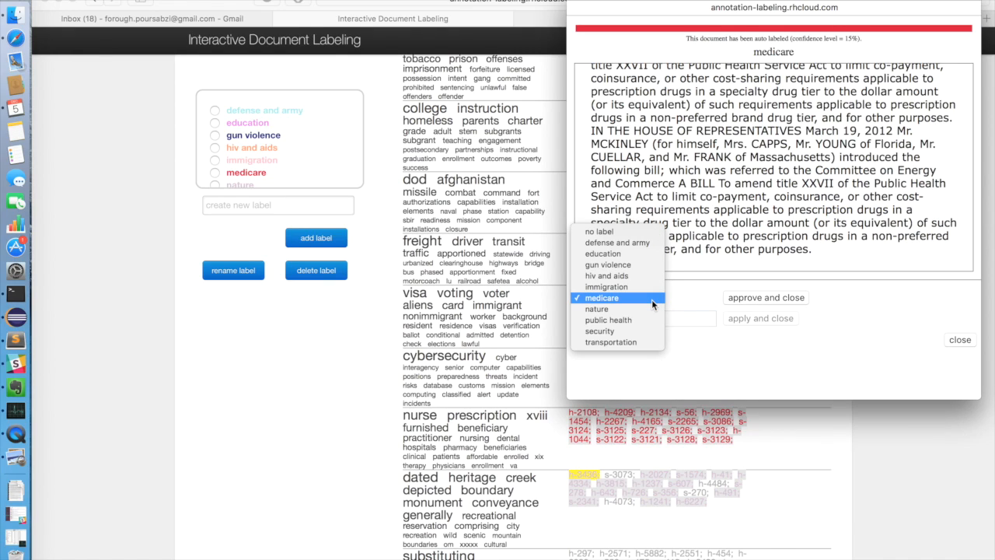
pyautogui.click(684, 295)
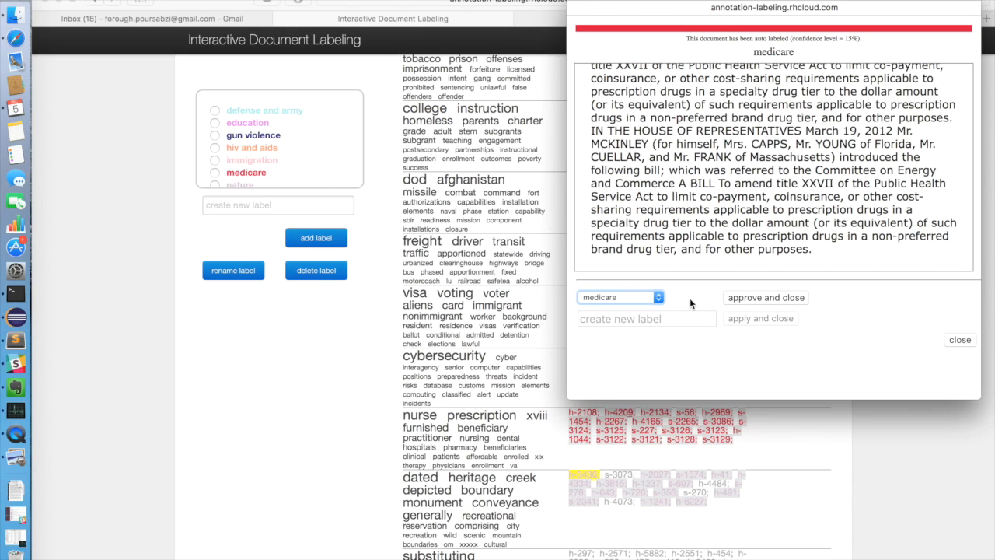
pyautogui.click(762, 301)
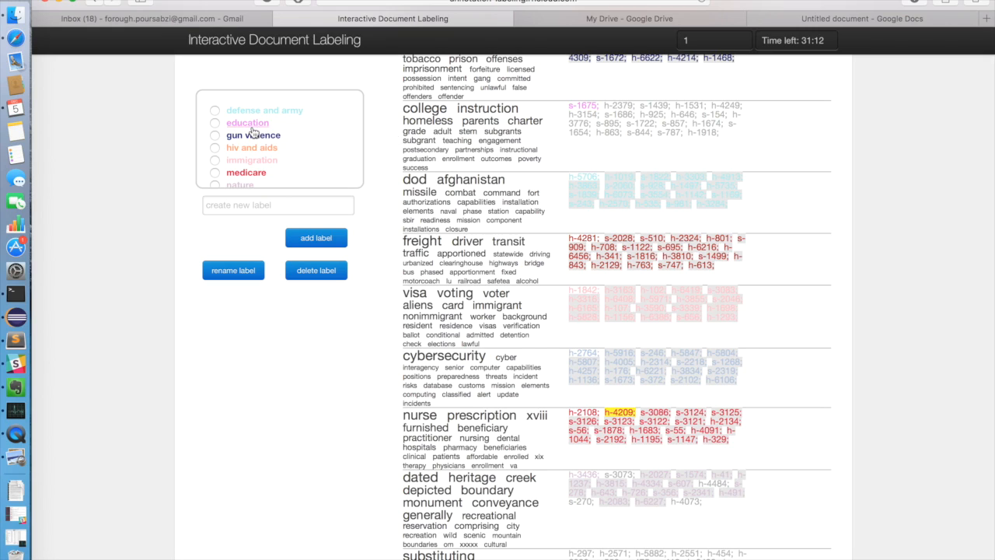
# Rename the "defense and army" label to "defense"
pyautogui.scroll(1, 188, 160)
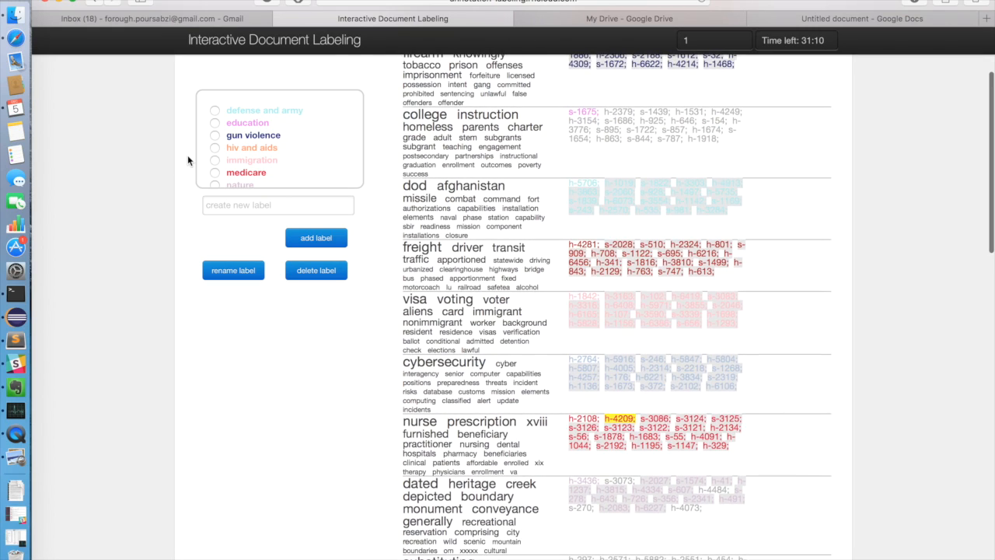
pyautogui.click(216, 113)
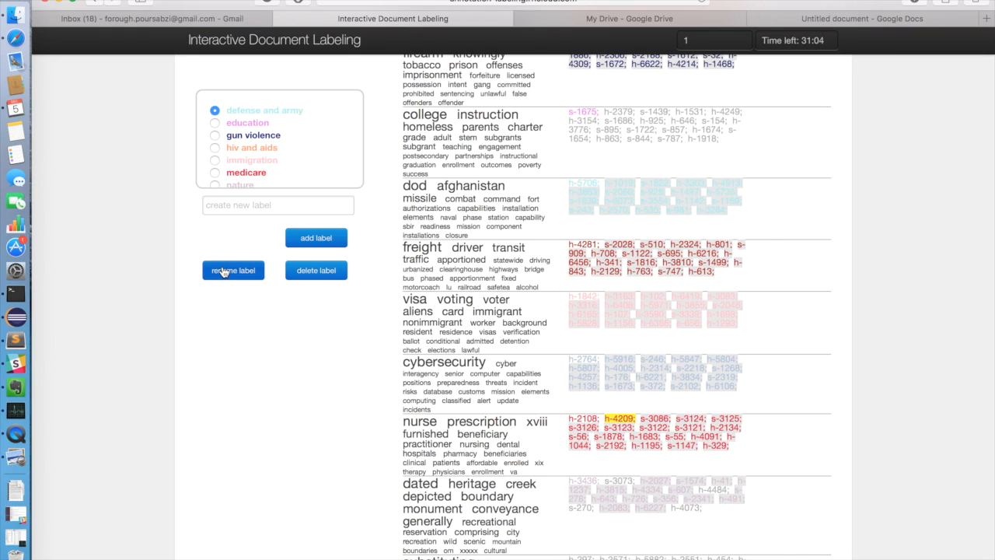
pyautogui.click(233, 270)
pyautogui.click(455, 194)
pyautogui.press('BackSpace')
pyautogui.press('BackSpace')
pyautogui.press('BackSpace')
pyautogui.press('BackSpace')
pyautogui.press('BackSpace')
pyautogui.press('BackSpace')
pyautogui.press('BackSpace')
pyautogui.press('BackSpace')
pyautogui.press('BackSpace')
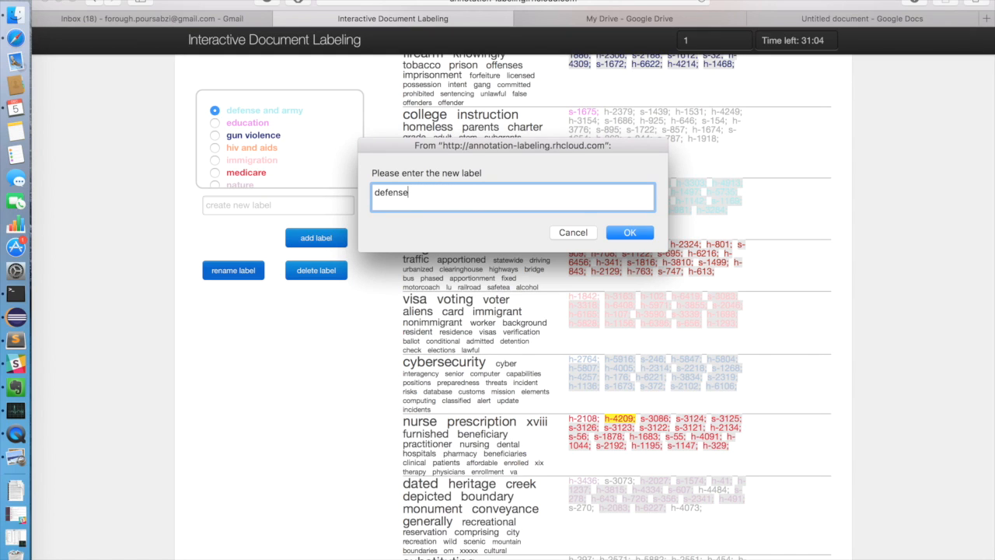
pyautogui.click(620, 234)
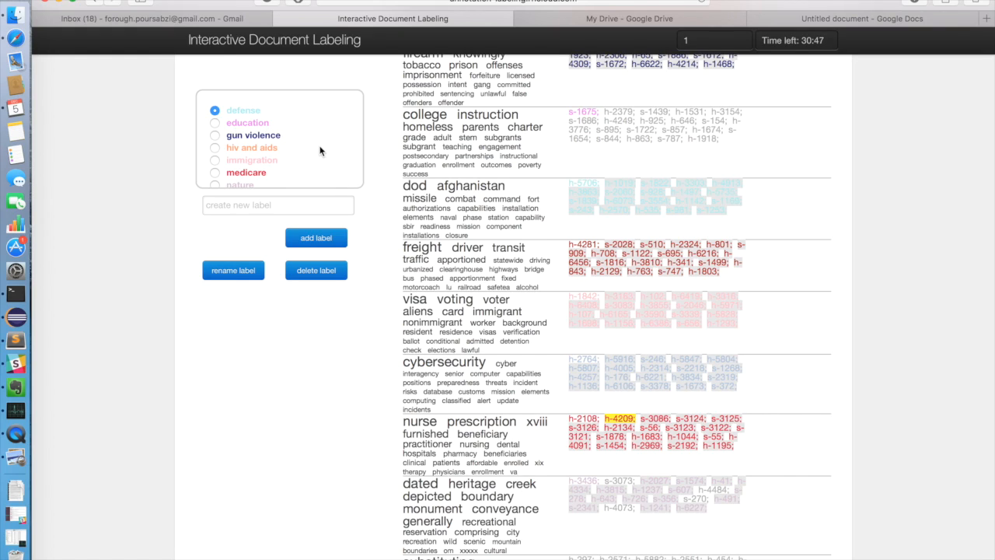
# Delete the "gun violence" and "education" labels from the label list
pyautogui.click(216, 138)
pyautogui.click(304, 279)
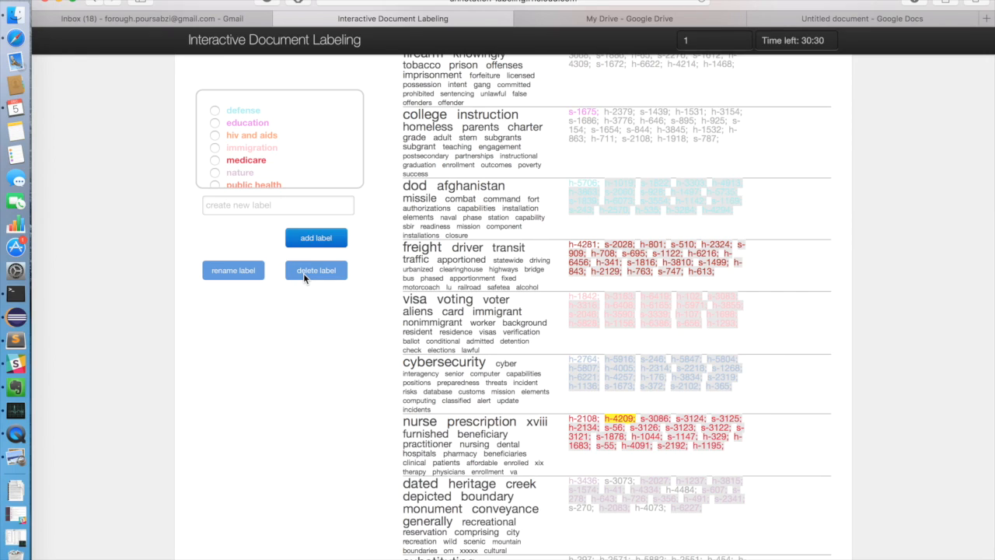
pyautogui.click(314, 277)
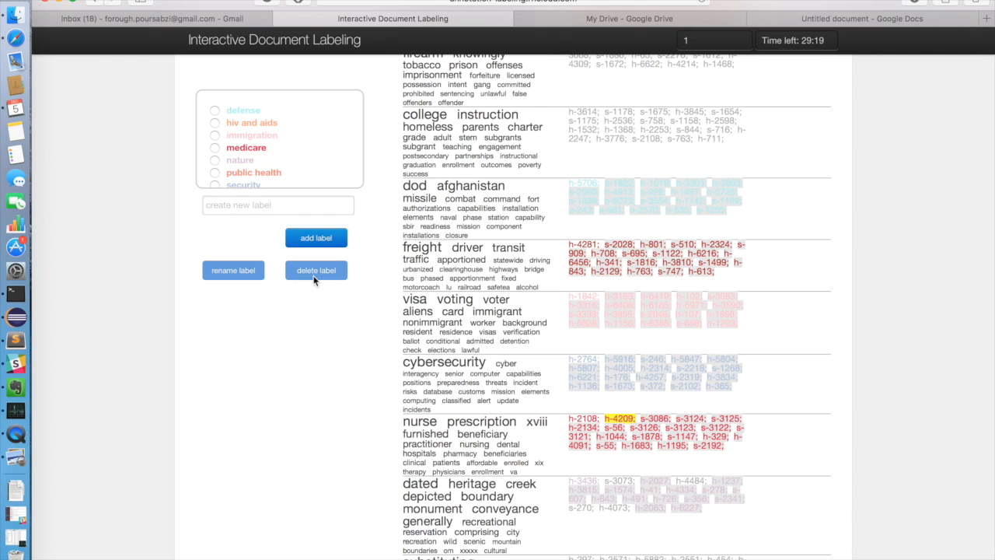
# Browse the documents labeled "defense", including the next and previous sets of 10, and close the document view
pyautogui.click(246, 117)
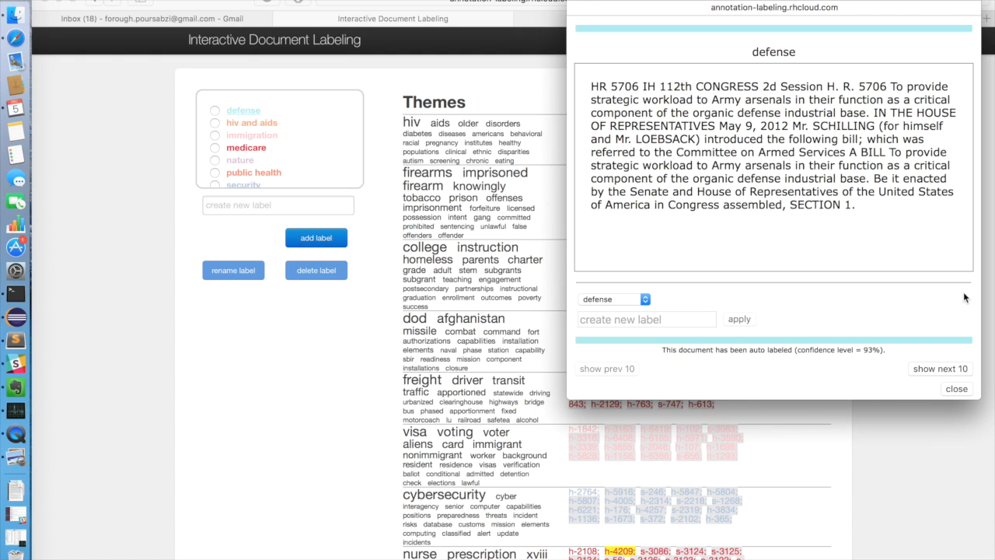
pyautogui.scroll(-10, 964, 297)
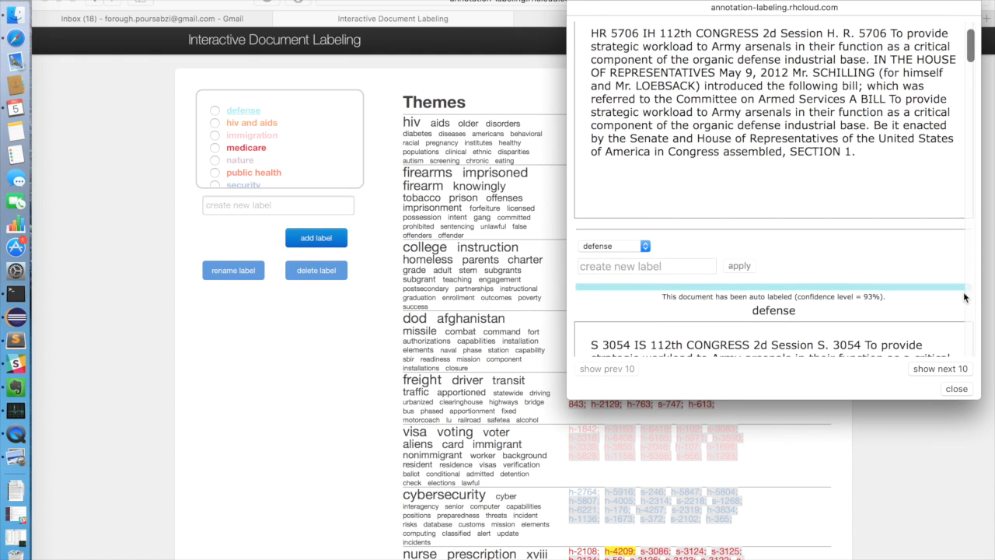
pyautogui.scroll(-1, 964, 298)
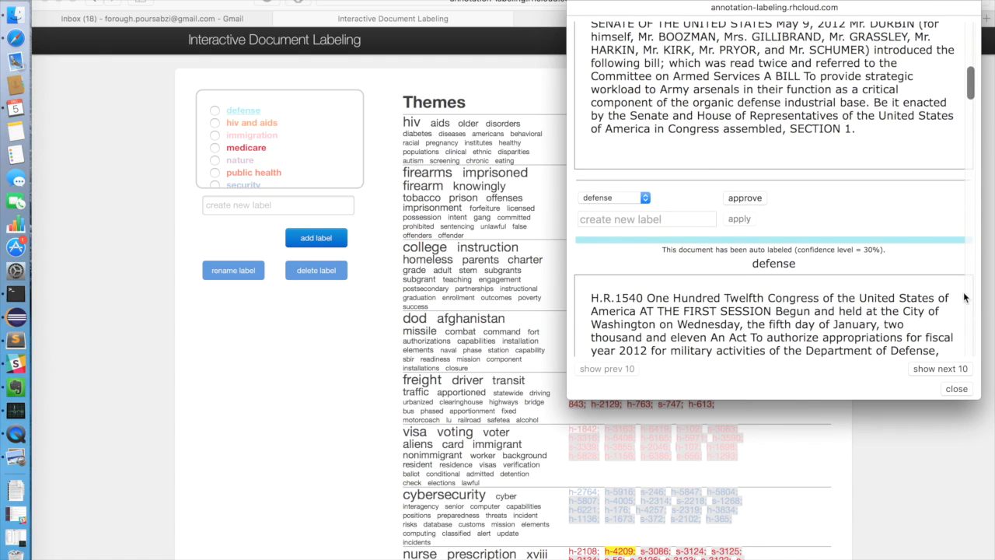
pyautogui.click(644, 199)
pyautogui.click(683, 195)
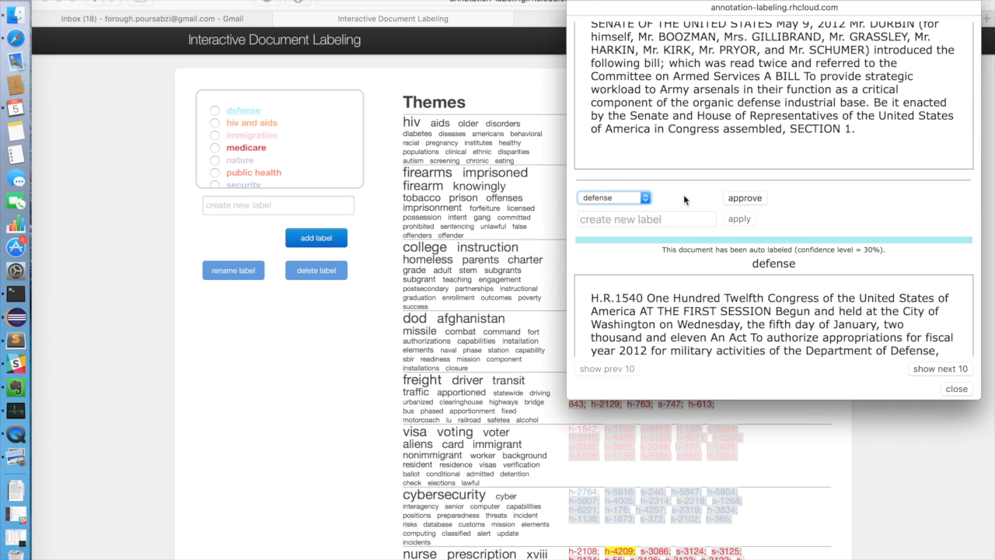
pyautogui.click(938, 369)
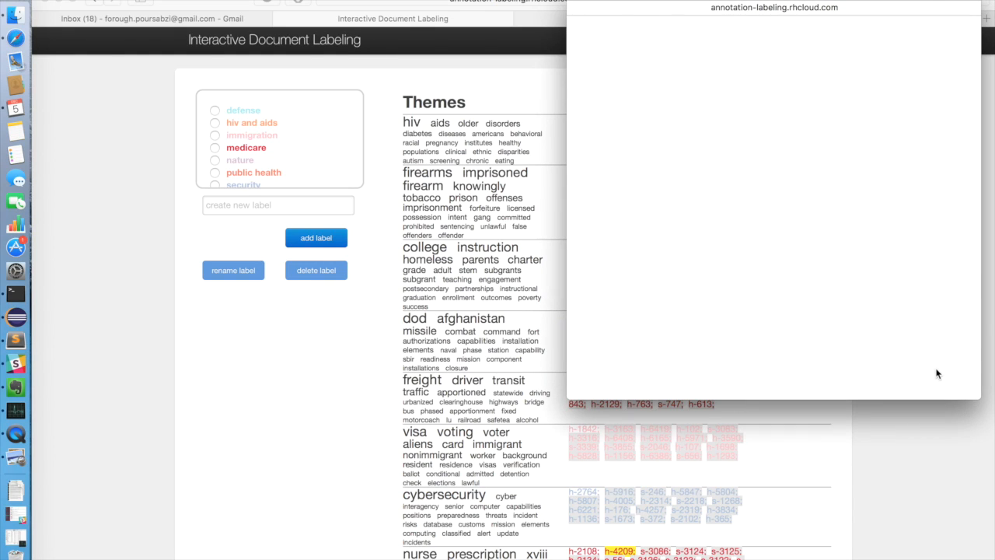
pyautogui.click(631, 370)
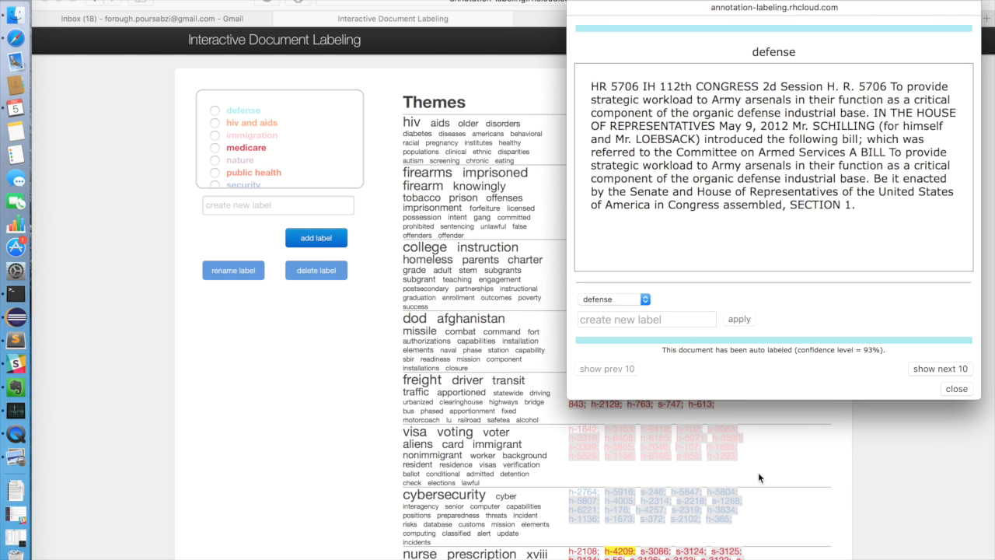
pyautogui.click(579, 4)
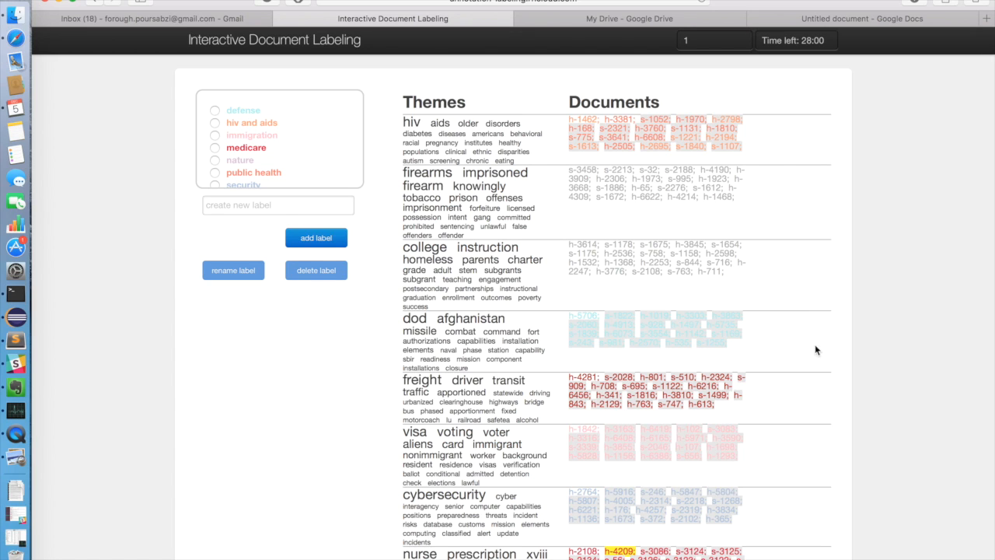
# Finish the labeling session and submit all labels
pyautogui.scroll(-15, 825, 367)
pyautogui.scroll(-5, 825, 367)
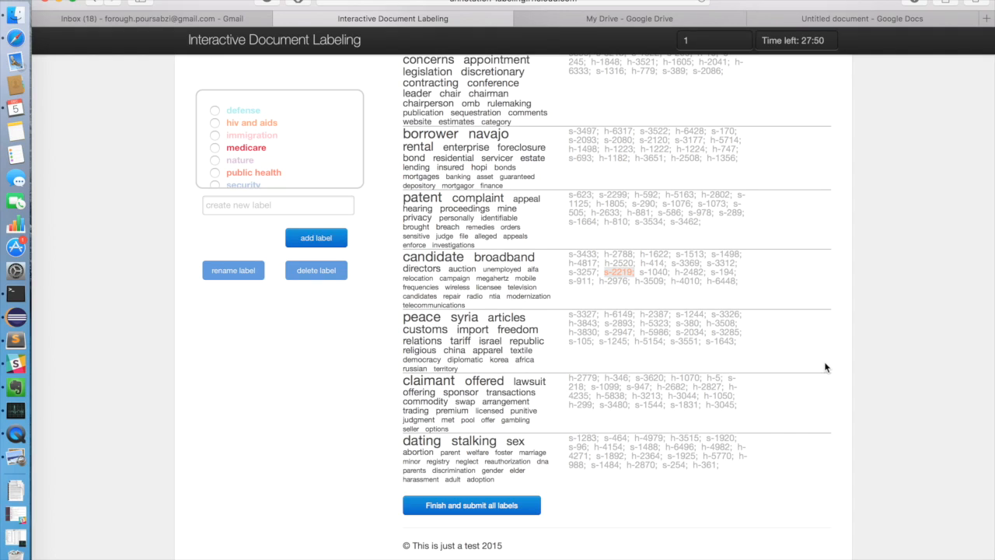
pyautogui.click(505, 506)
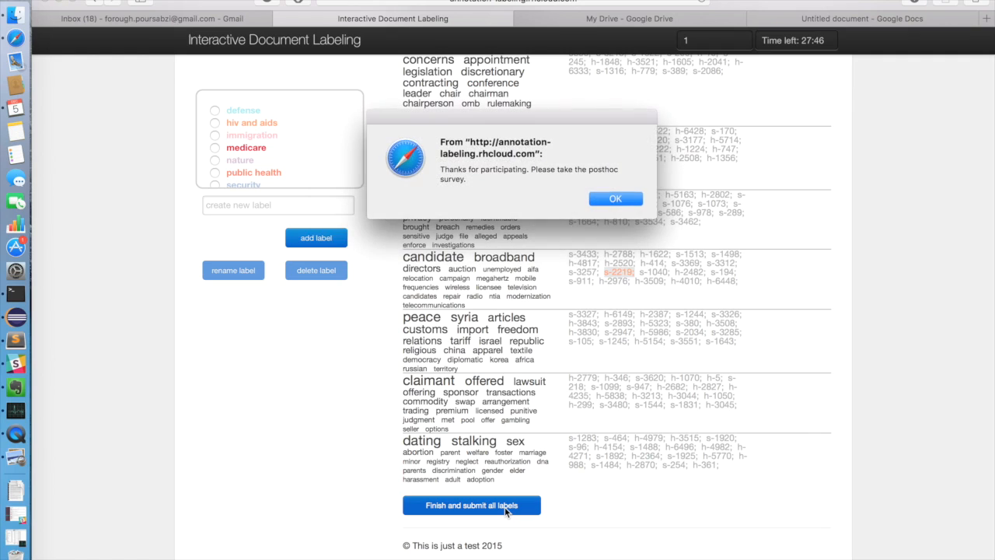